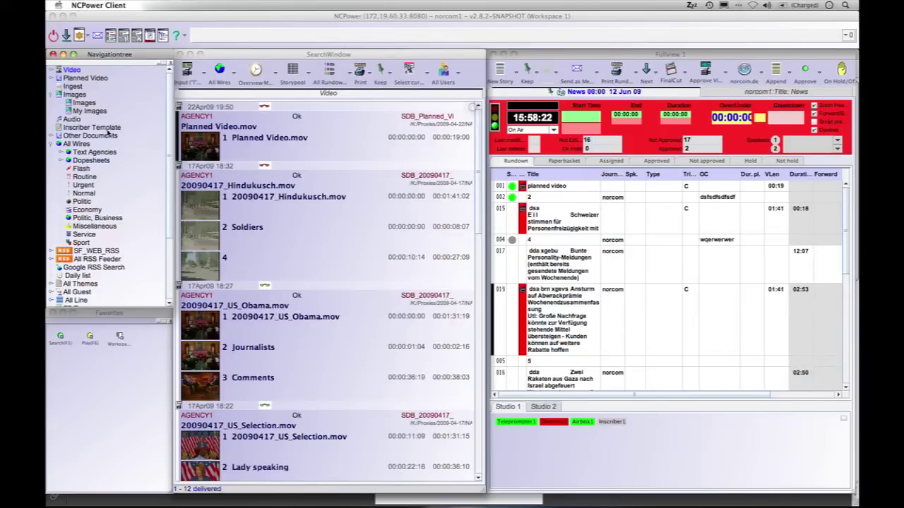
Step: Search the Text Agencies wires for "obama"
{"action": "double_click", "coordinate": [92, 152]}
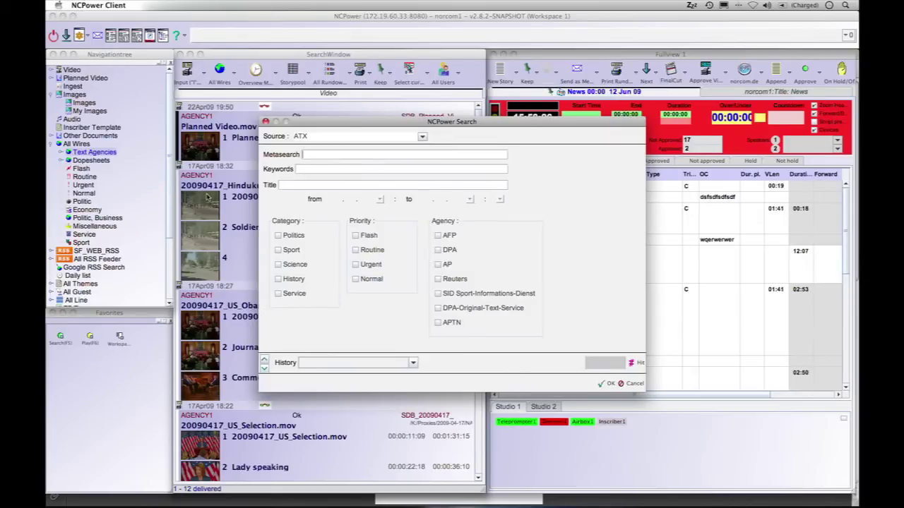
{"action": "type", "text": "obama"}
{"action": "left_click", "coordinate": [608, 383]}
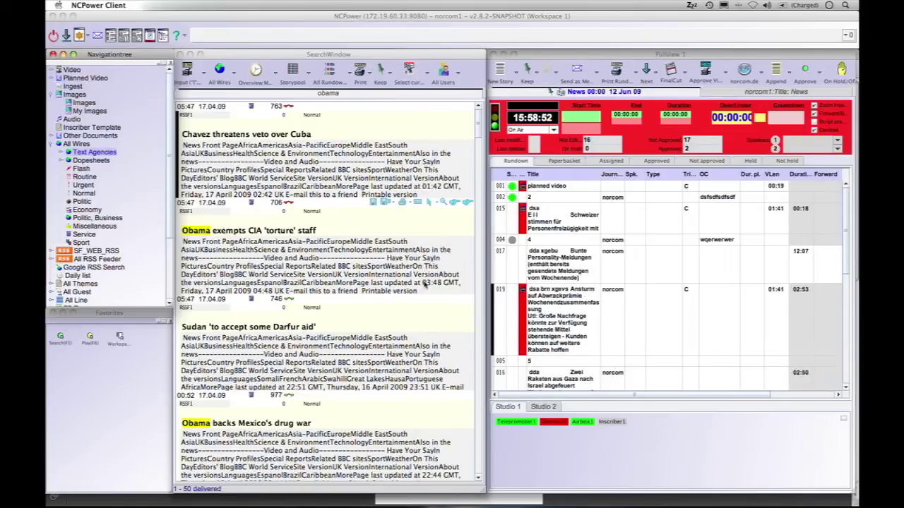
Step: Search for ingest entries with the ID ISD and open the 2009/08/19 norcom1 entry in the full view
{"action": "left_click", "coordinate": [205, 74]}
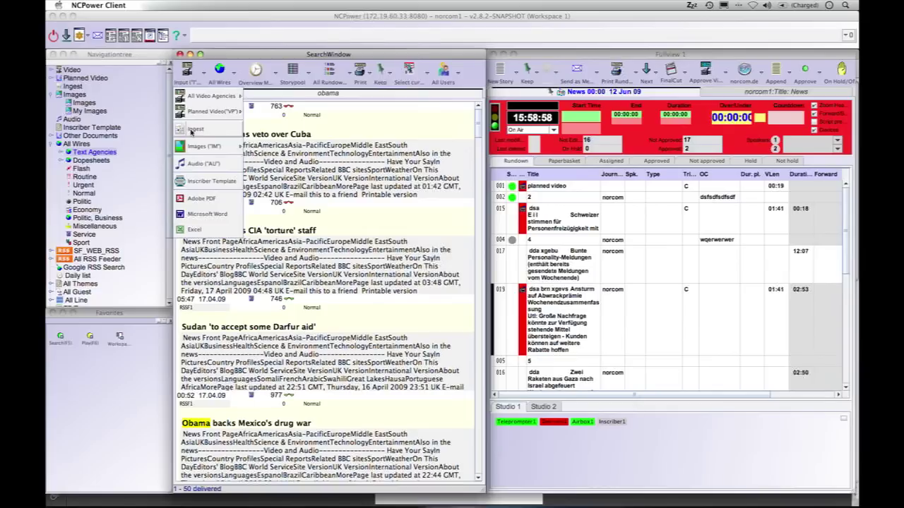
{"action": "left_click", "coordinate": [191, 132]}
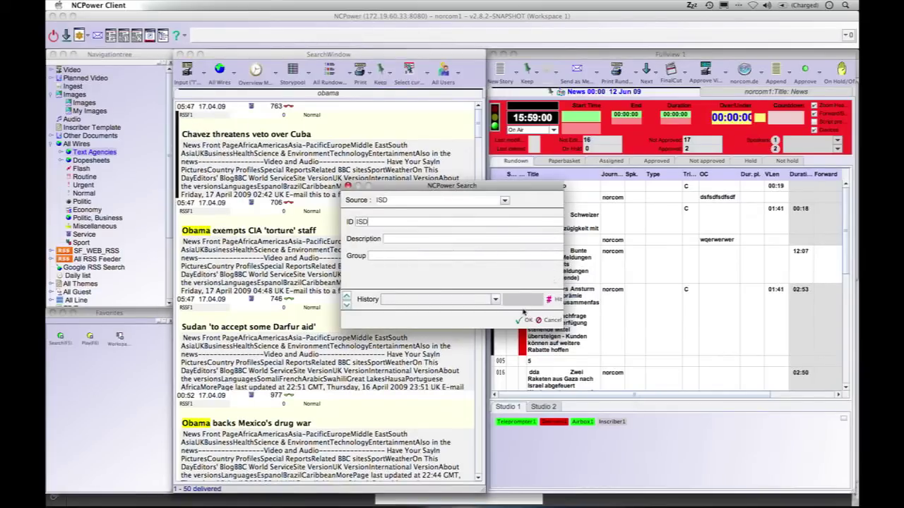
{"action": "left_click", "coordinate": [527, 320]}
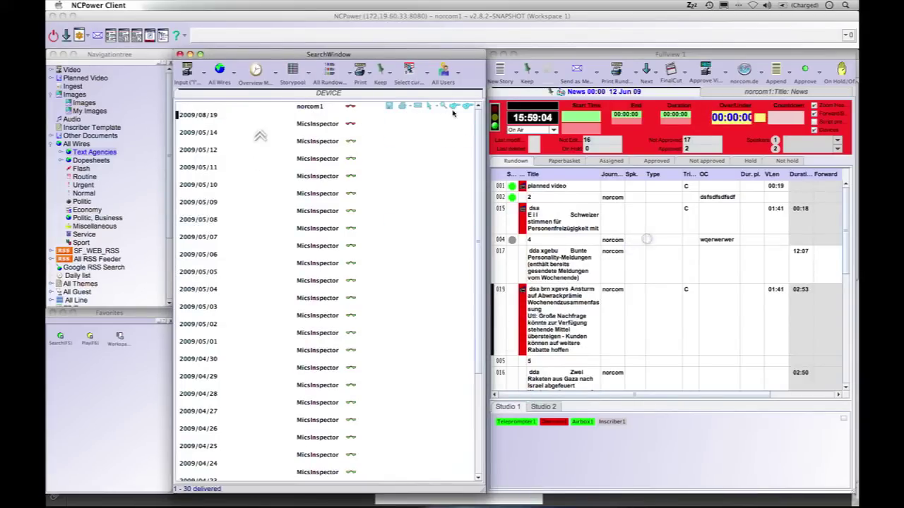
{"action": "left_click", "coordinate": [468, 108]}
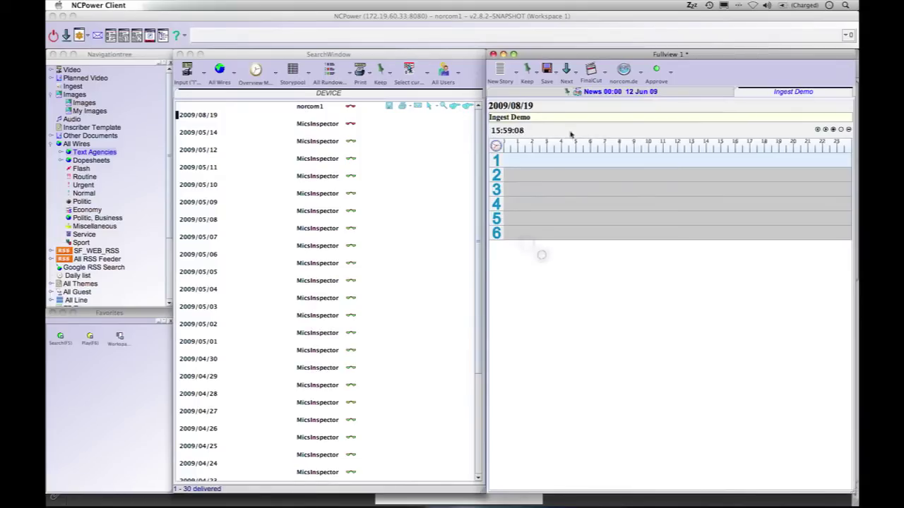
Step: Start a new ingest job on line 1 with the title "demo" and start time 18:49:28
{"action": "double_click", "coordinate": [632, 162]}
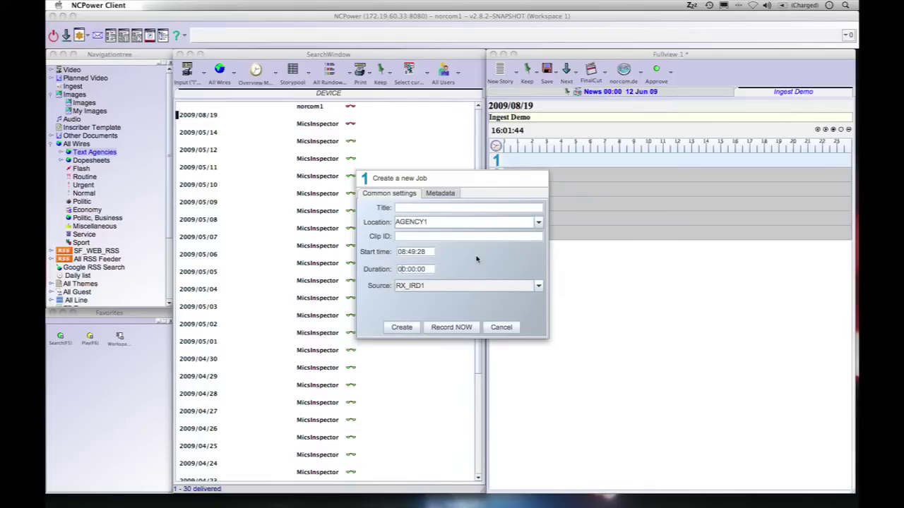
{"action": "left_click", "coordinate": [459, 209]}
{"action": "type", "text": "demo"}
{"action": "double_click", "coordinate": [402, 253]}
{"action": "type", "text": "18"}
Step: Set the job's duration to 01:00:00, keep RX_IRD1 as the source and create the job
{"action": "left_click", "coordinate": [415, 269]}
{"action": "double_click", "coordinate": [400, 269]}
{"action": "type", "text": "01"}
{"action": "left_click", "coordinate": [539, 286]}
{"action": "left_click", "coordinate": [539, 286]}
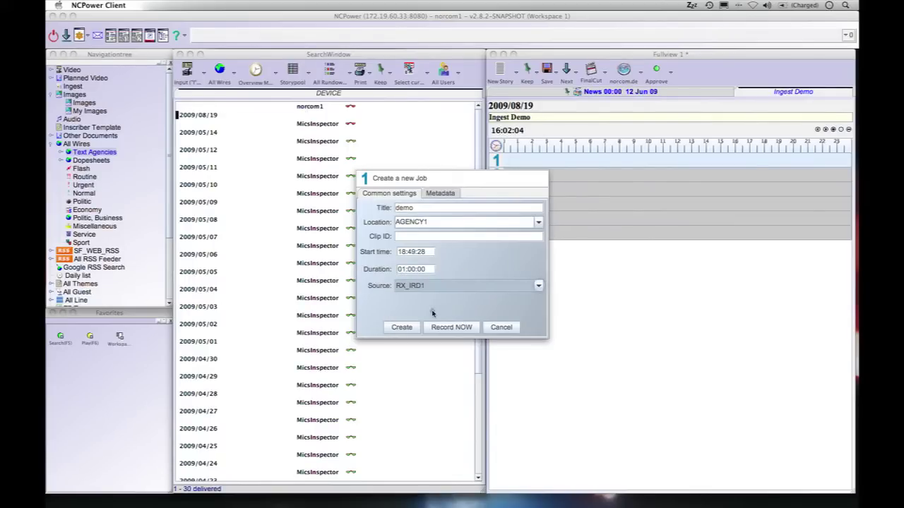
{"action": "left_click", "coordinate": [411, 328]}
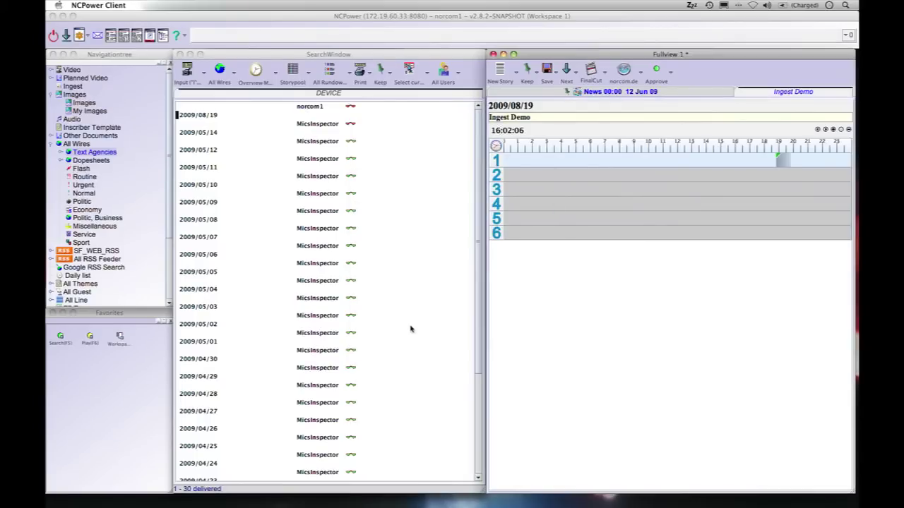
{"action": "mouse_move", "coordinate": [779, 163]}
Step: Start checking in a new MS-Word document
{"action": "left_click", "coordinate": [516, 75]}
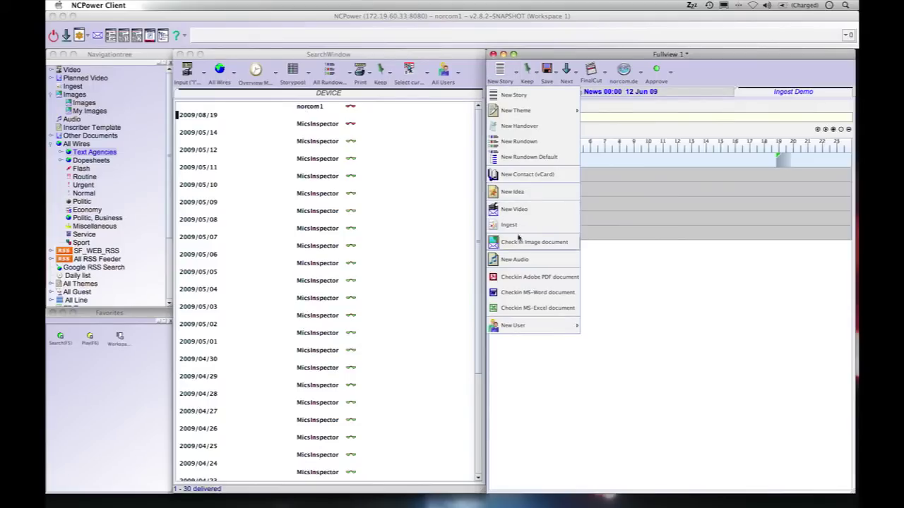
{"action": "left_click", "coordinate": [529, 292]}
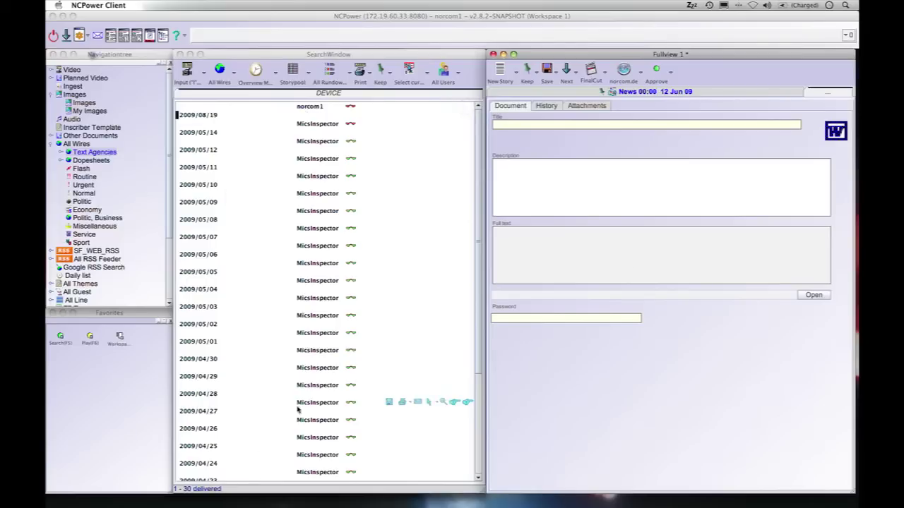
{"action": "mouse_move", "coordinate": [134, 503]}
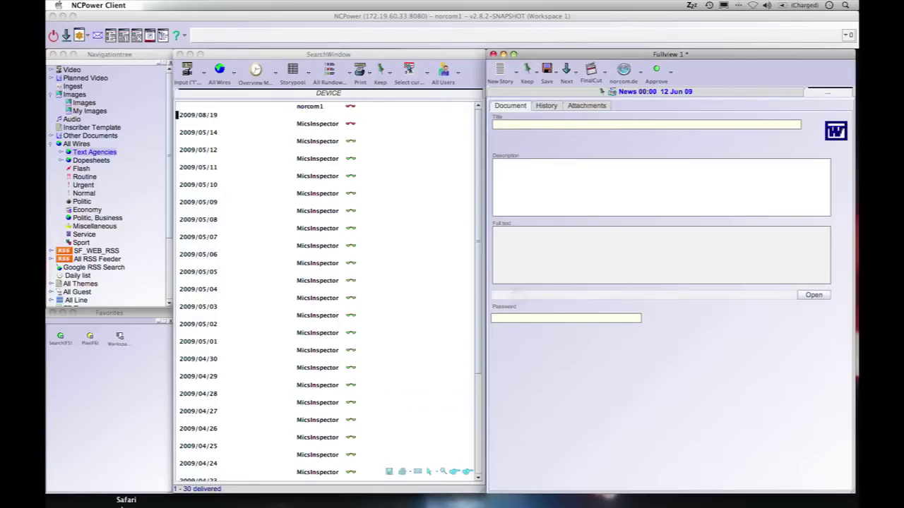
{"action": "left_click", "coordinate": [83, 470]}
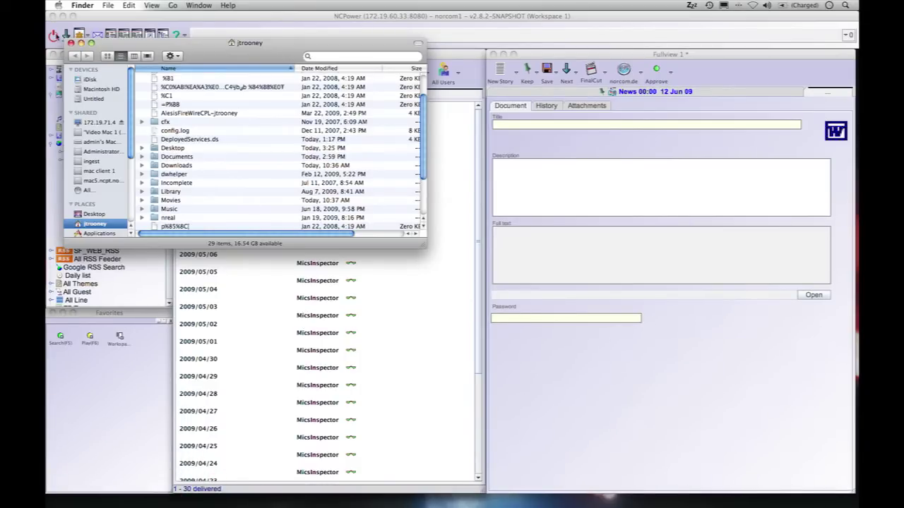
{"action": "left_click", "coordinate": [71, 43]}
{"action": "left_click", "coordinate": [816, 374]}
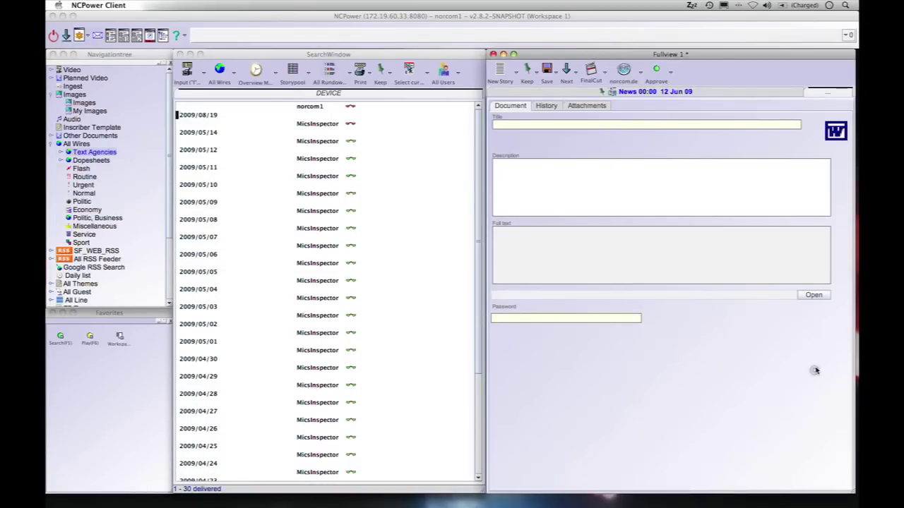
Step: Load "Michel Chion ch one and two.doc" from the Desktop folder into the check-in form
{"action": "left_click", "coordinate": [814, 296]}
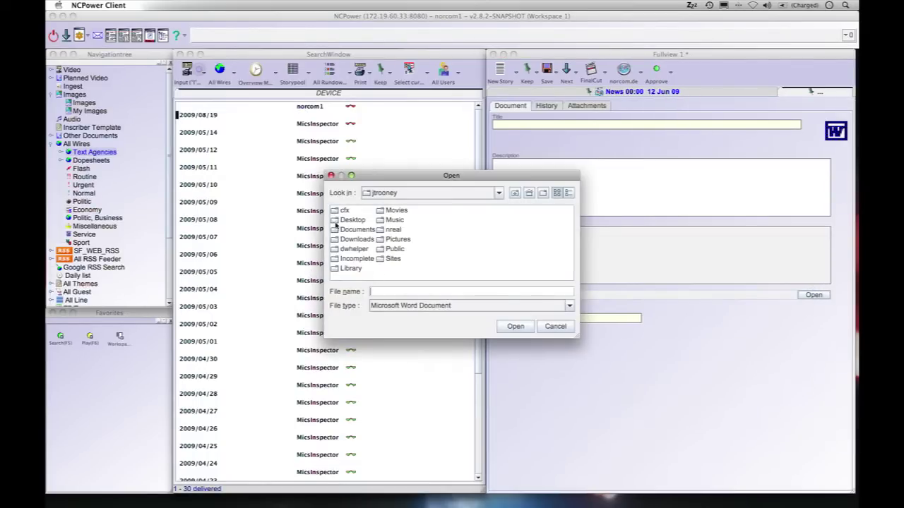
{"action": "double_click", "coordinate": [338, 222]}
{"action": "left_click", "coordinate": [337, 222]}
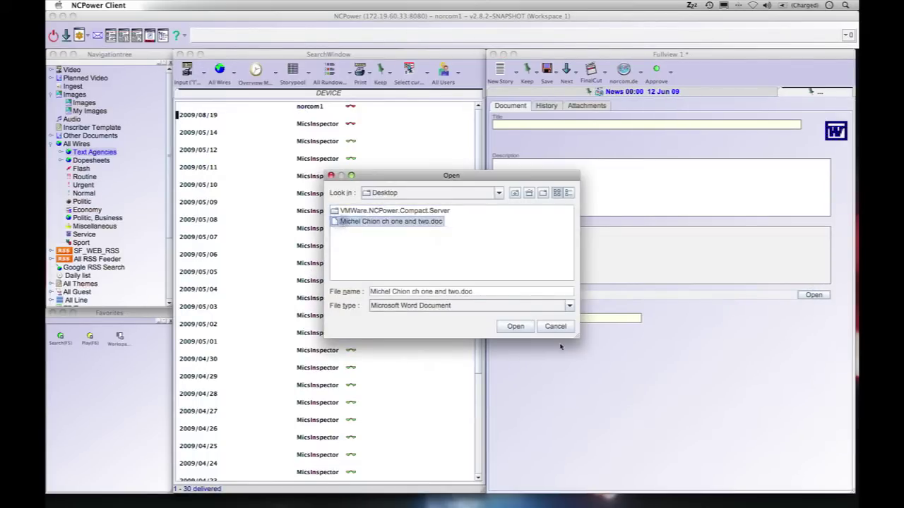
{"action": "left_click", "coordinate": [515, 326]}
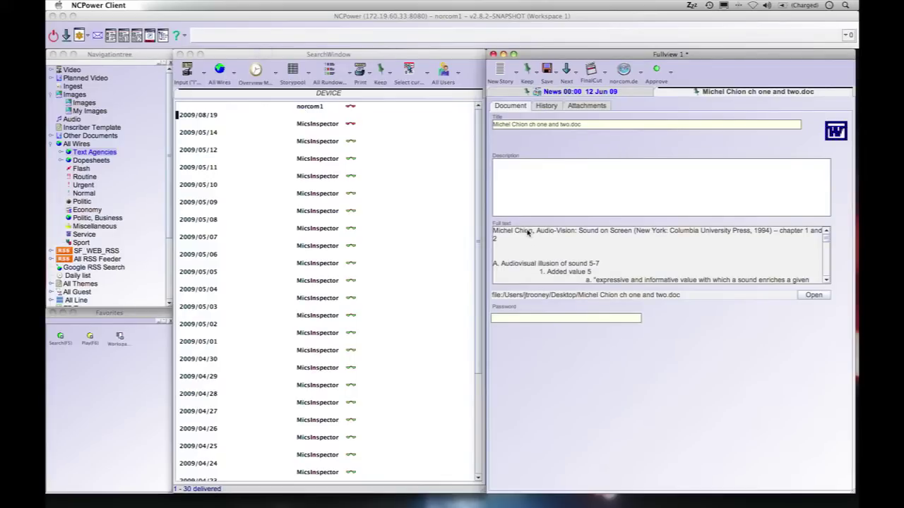
Step: Examine the document's extracted full text, view the file in Microsoft Word and close it again
{"action": "left_click_drag", "start_coordinate": [534, 234], "coordinate": [632, 275]}
{"action": "left_click", "coordinate": [628, 273]}
{"action": "left_click", "coordinate": [835, 130]}
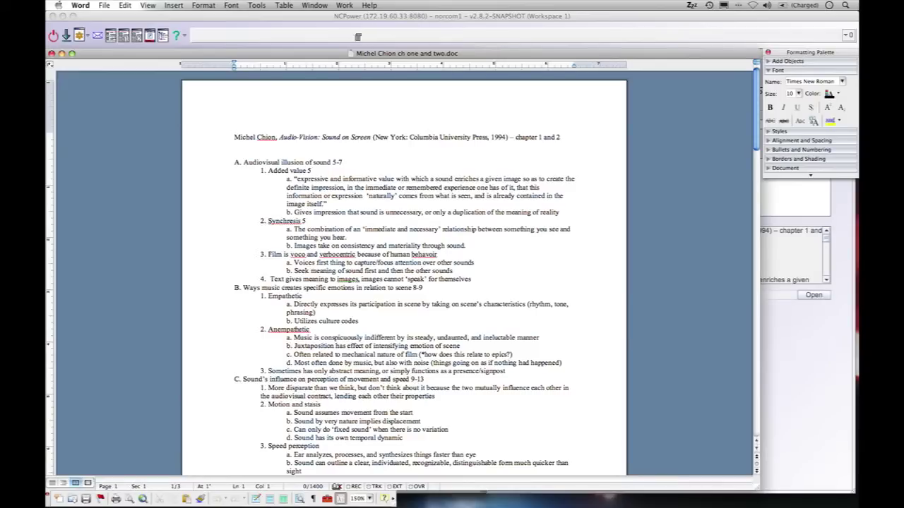
{"action": "left_click_drag", "start_coordinate": [304, 170], "coordinate": [389, 203]}
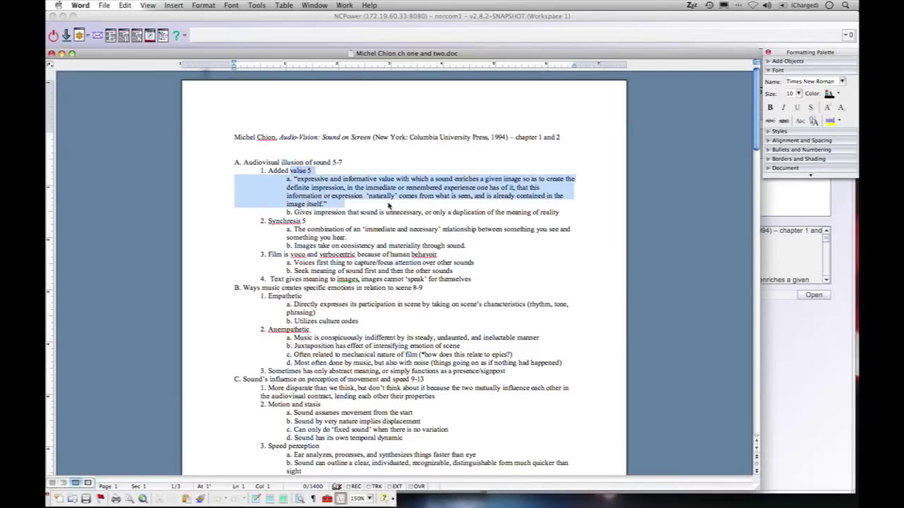
{"action": "left_click", "coordinate": [387, 212]}
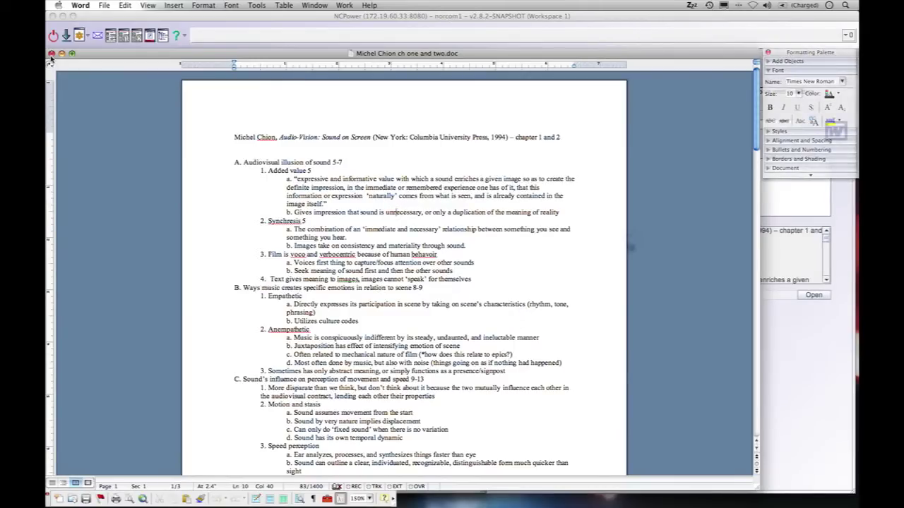
{"action": "left_click", "coordinate": [51, 55]}
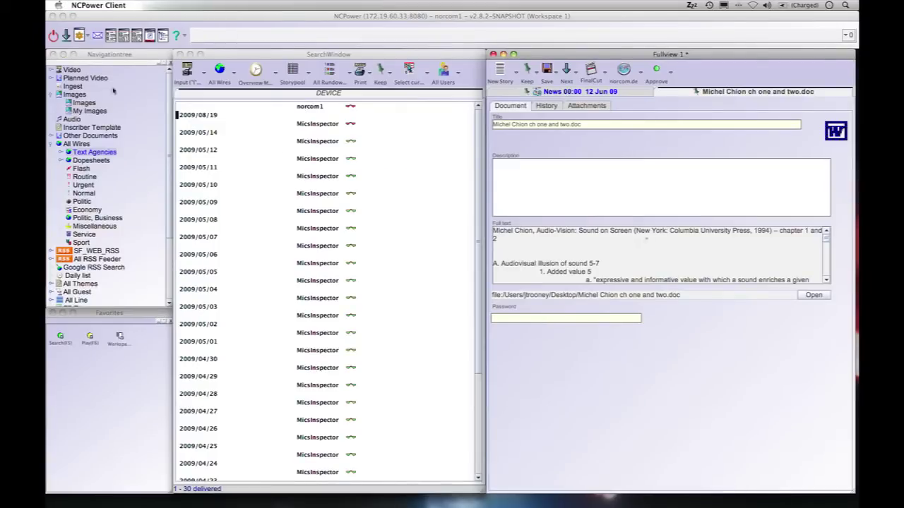
Step: Enter the description "This may be helpful for our story concerning entertainment and the audience effects." and save the document entry
{"action": "left_click", "coordinate": [532, 203]}
{"action": "type", "text": "This may be"}
{"action": "type", "text": "helpful for our story concerning ente"}
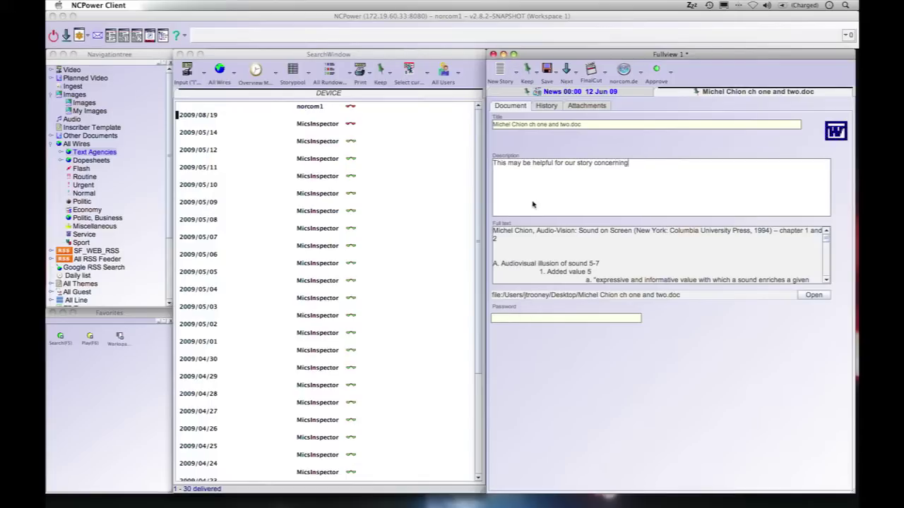
{"action": "type", "text": "rtainment and the audience effects."}
{"action": "key", "text": "super+s"}
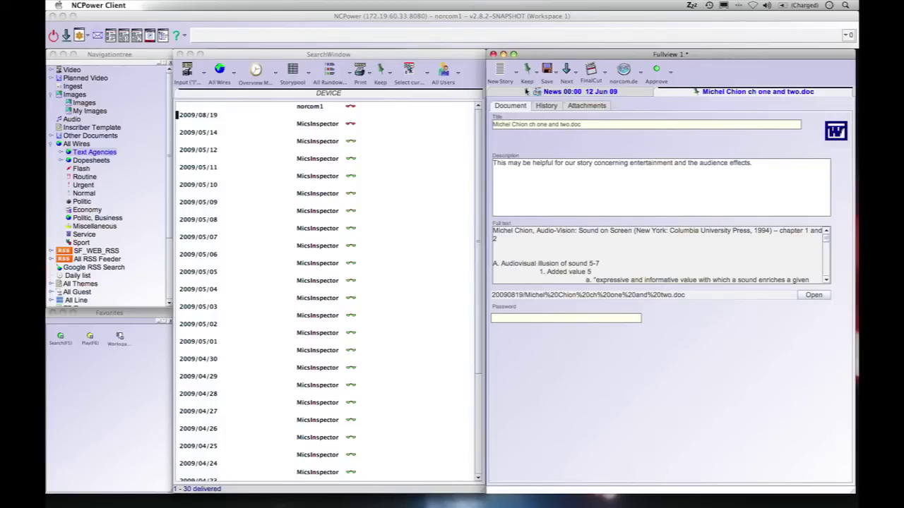
Step: Start an Adobe PDF document check-in and load NewKompactsize.pdf from the Desktop folder
{"action": "left_click", "coordinate": [517, 68]}
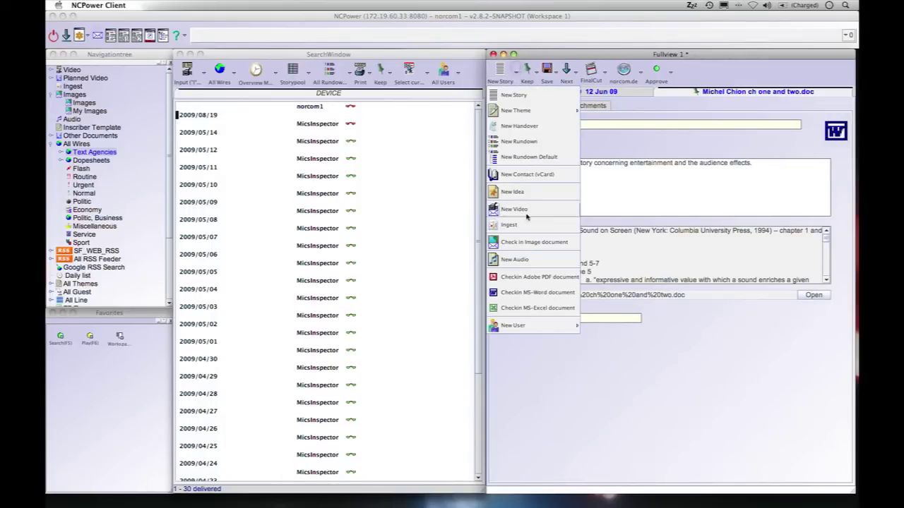
{"action": "left_click", "coordinate": [537, 277]}
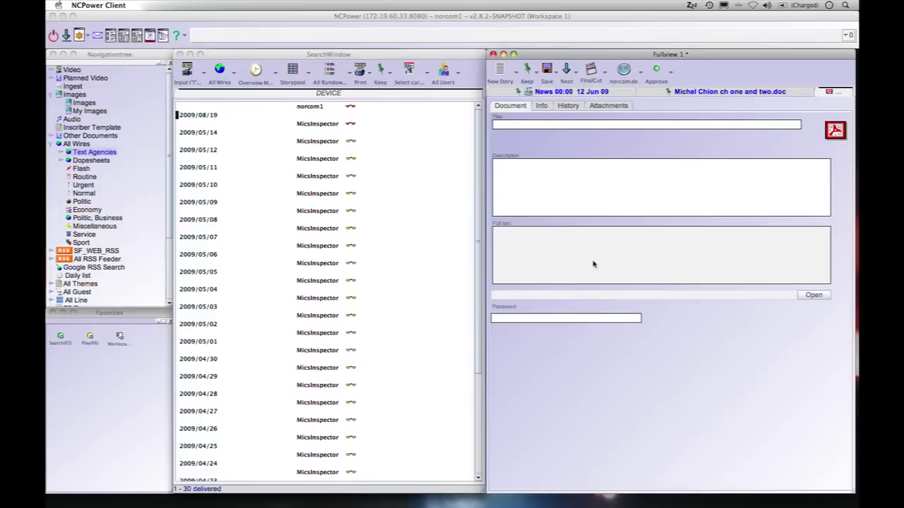
{"action": "left_click", "coordinate": [807, 296]}
{"action": "double_click", "coordinate": [347, 220]}
{"action": "left_click", "coordinate": [346, 232]}
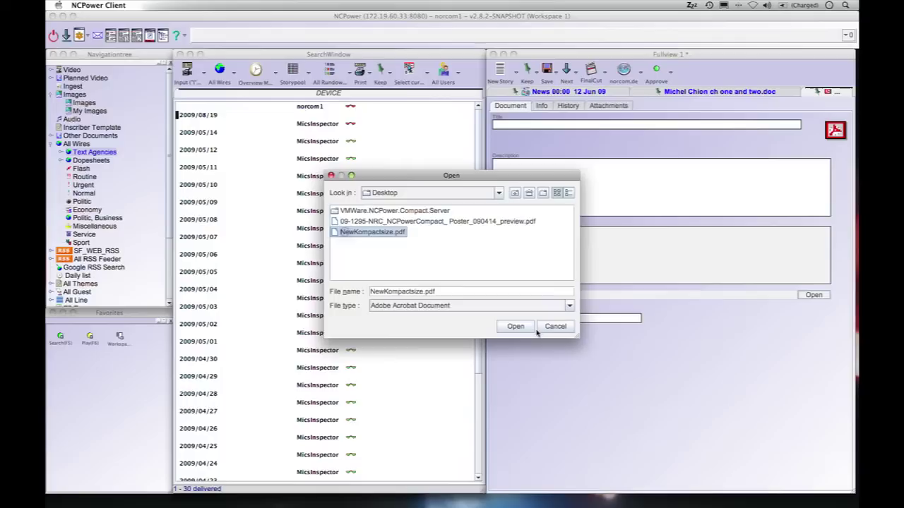
{"action": "left_click", "coordinate": [524, 327]}
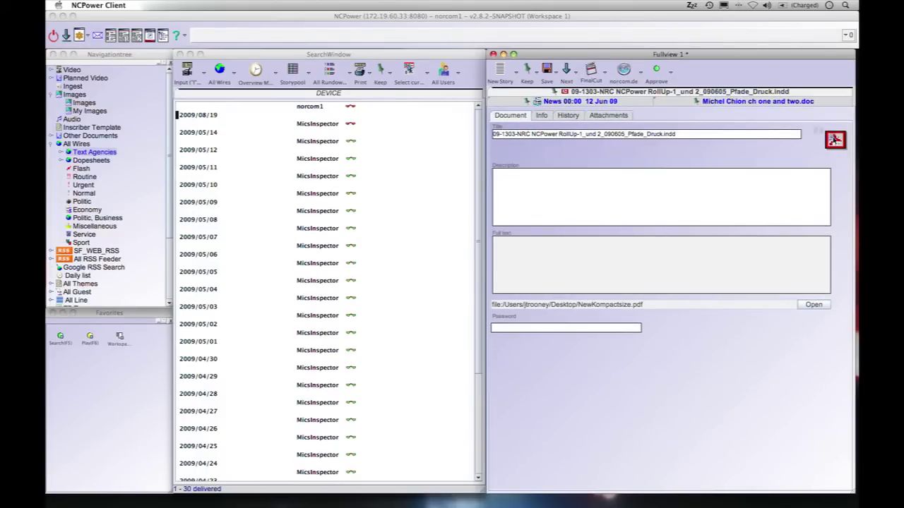
Step: View both pages of the loaded PDF in Adobe Reader, close it and return to the check-in form
{"action": "left_click", "coordinate": [835, 140]}
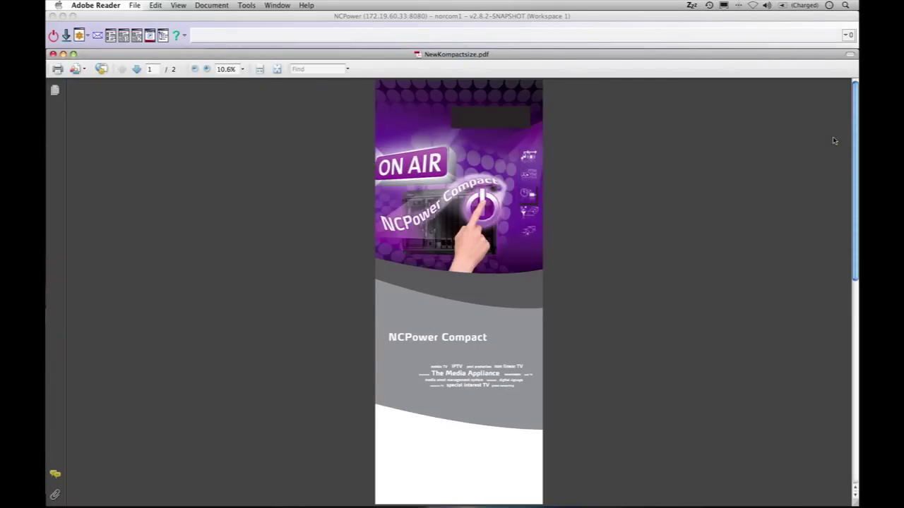
{"action": "scroll", "coordinate": [707, 149], "scroll_direction": "down", "scroll_amount": 1}
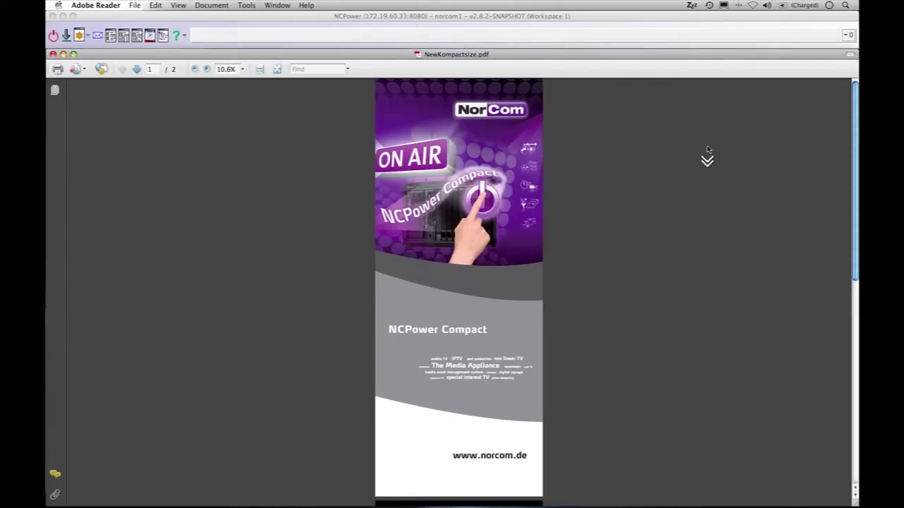
{"action": "scroll", "coordinate": [708, 150], "scroll_direction": "down", "scroll_amount": 2}
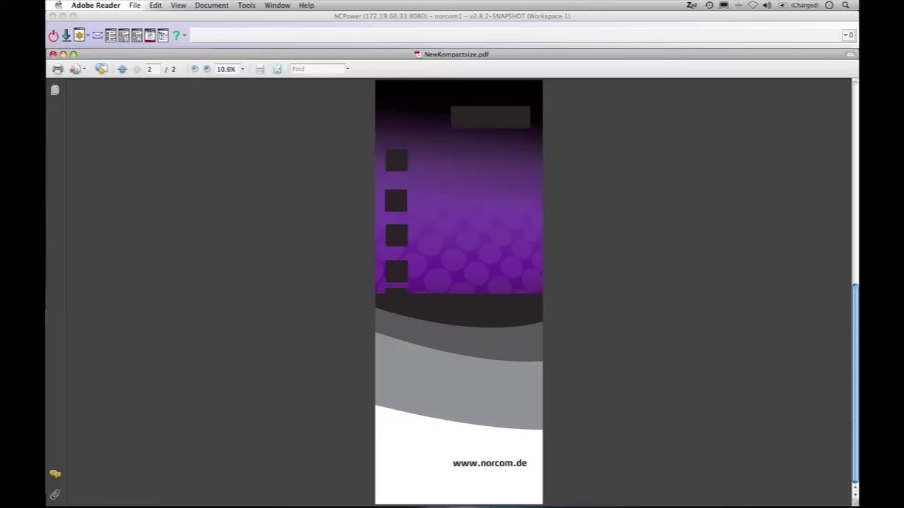
{"action": "scroll", "coordinate": [708, 150], "scroll_direction": "up", "scroll_amount": 3}
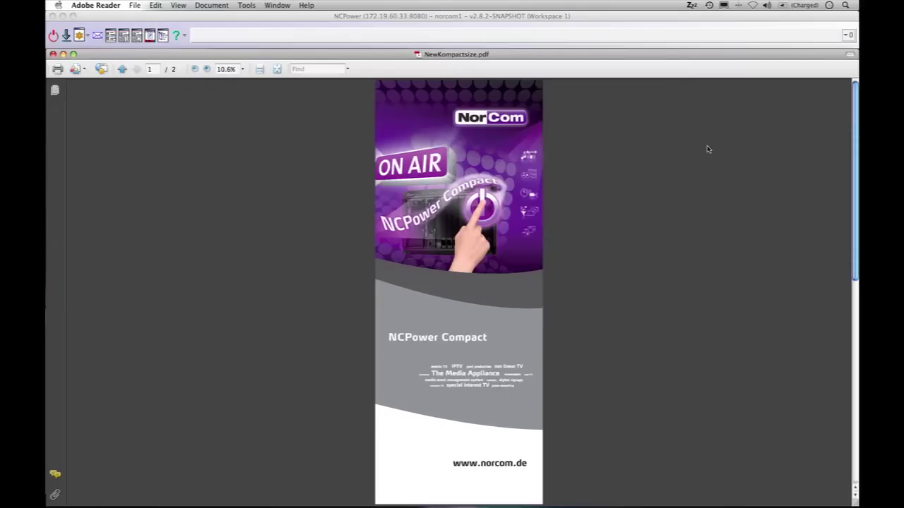
{"action": "left_click", "coordinate": [53, 55]}
{"action": "left_click", "coordinate": [750, 346]}
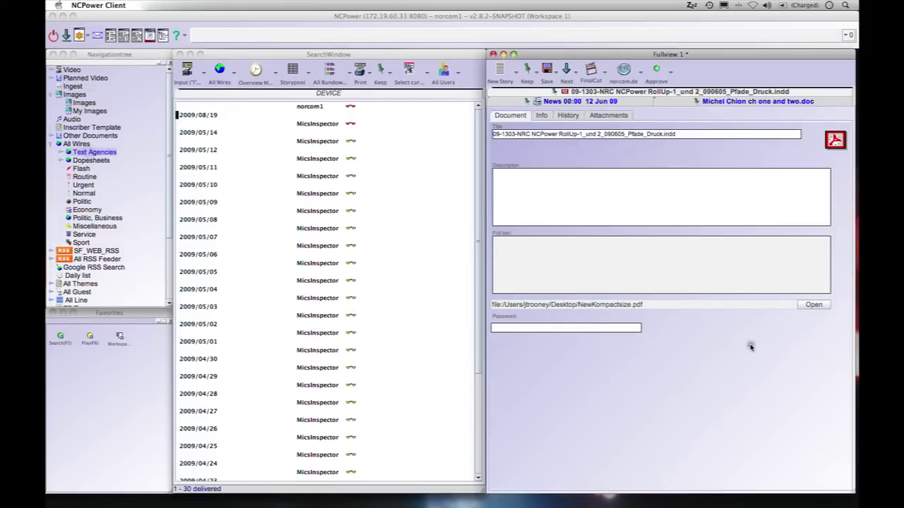